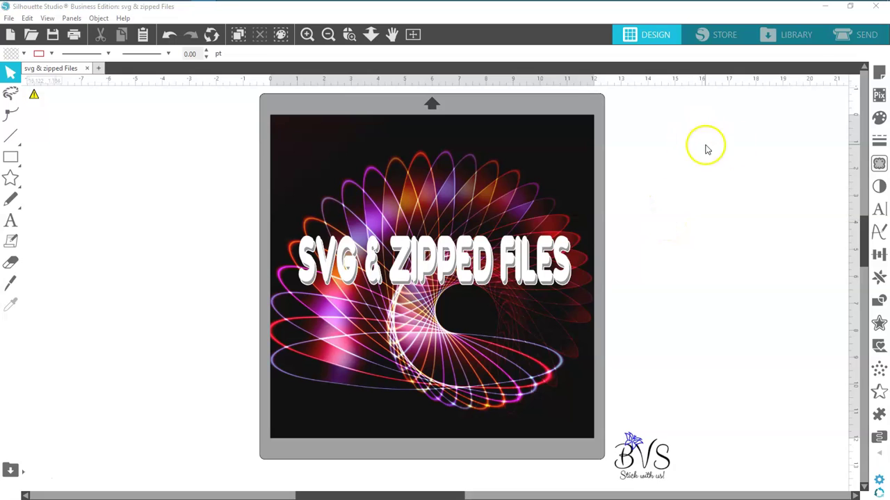
# Minimize Silhouette Studio to reveal the Sewing Heart folder containing Sewing Heart.zip
pyautogui.click(826, 8)
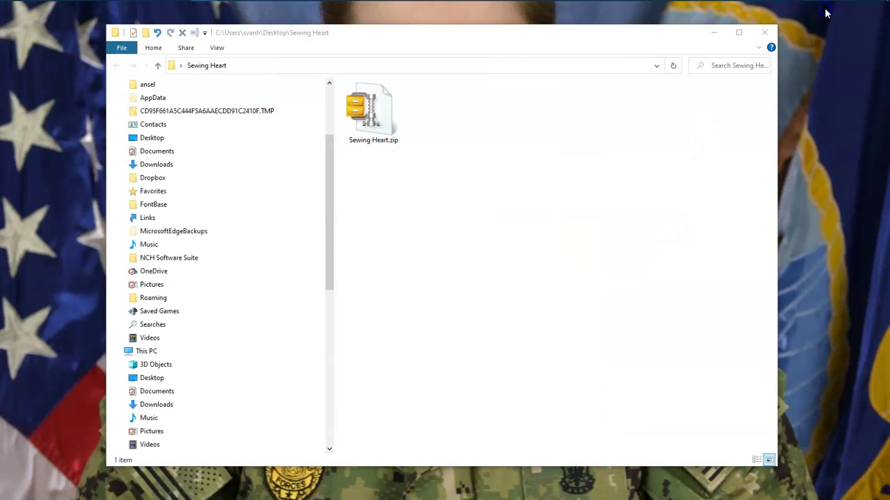
# Select the Sewing Heart.zip archive in the Sewing Heart folder
pyautogui.click(370, 111)
pyautogui.click(368, 112)
pyautogui.doubleClick(365, 111)
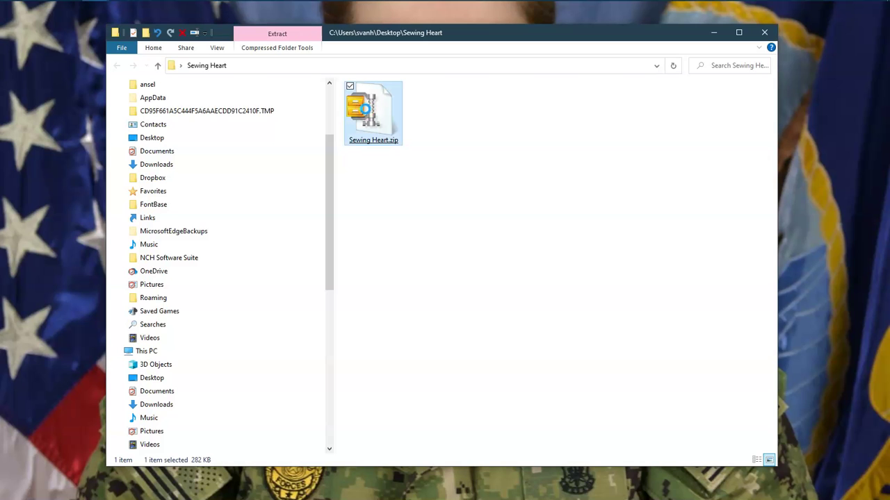
# Bring up the shortcut menu for Sewing Heart.zip
pyautogui.rightClick(367, 112)
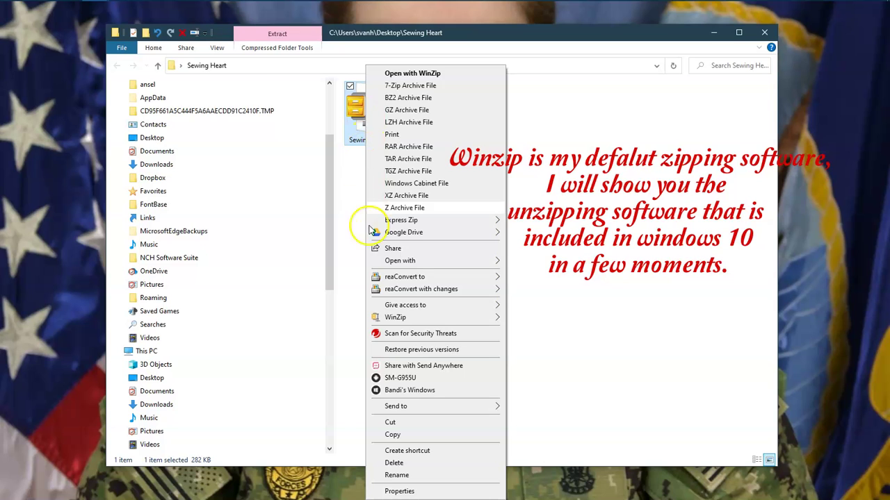
# Extract Sewing Heart.zip into its folder using WinZip's Unzip to here
pyautogui.moveTo(393, 322)
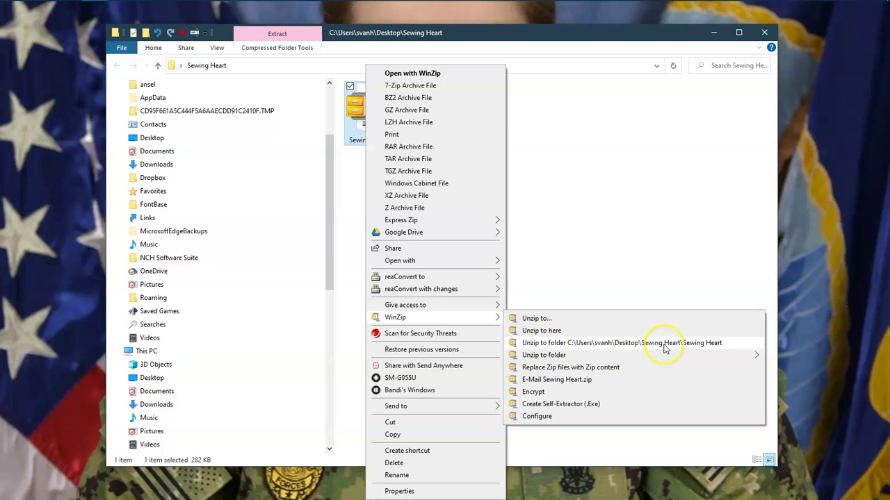
pyautogui.click(535, 331)
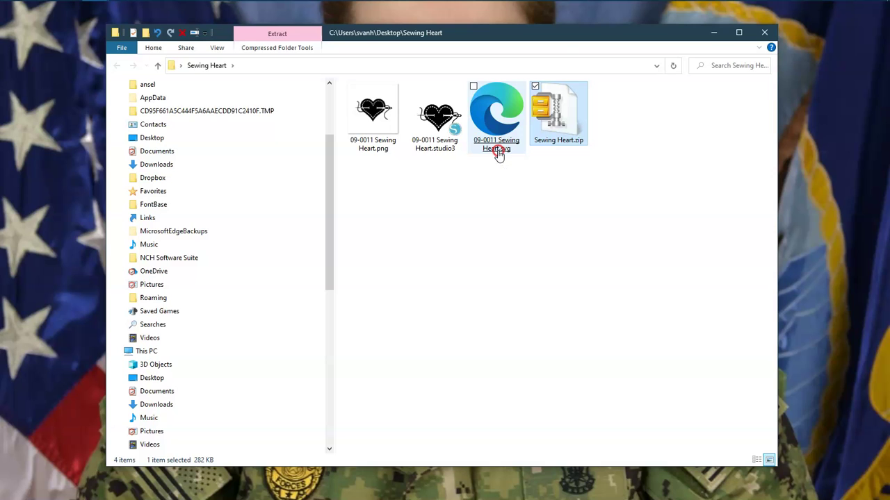
# Select 09-0011 Sewing Heart.svg and bring up its shortcut menu
pyautogui.click(498, 154)
pyautogui.rightClick(498, 153)
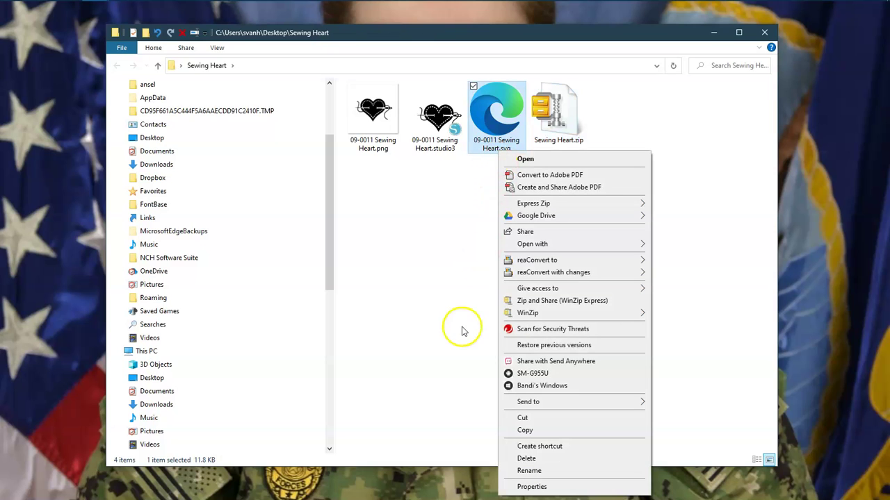
# In the SVG's Properties, choose Change and expand More apps to browse possible .svg openers
pyautogui.click(532, 487)
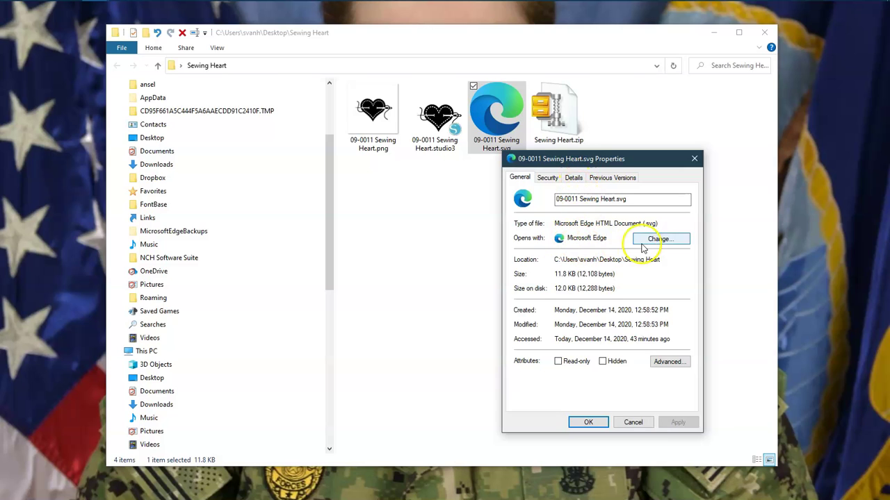
pyautogui.click(658, 241)
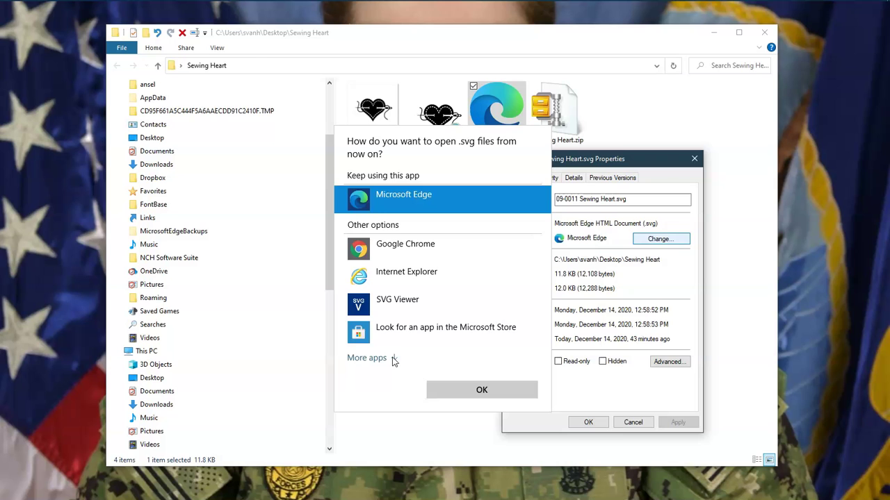
pyautogui.click(392, 360)
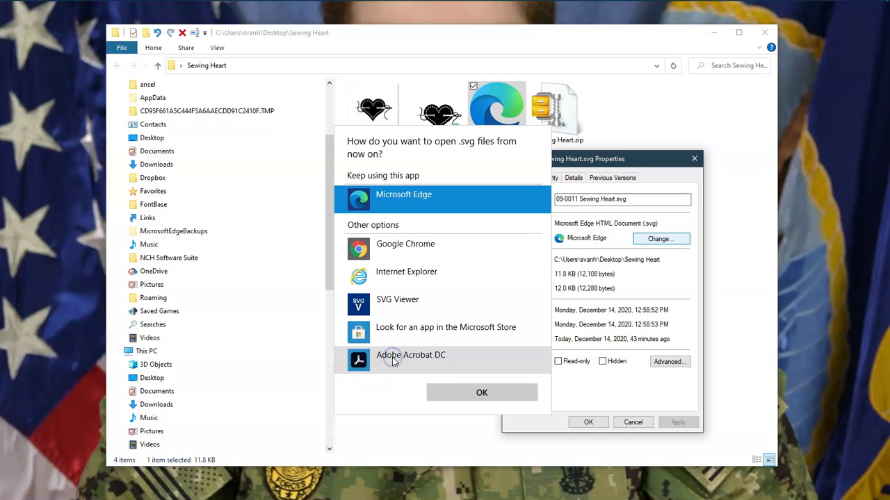
pyautogui.scroll(-2, 408, 335)
pyautogui.scroll(-8, 408, 336)
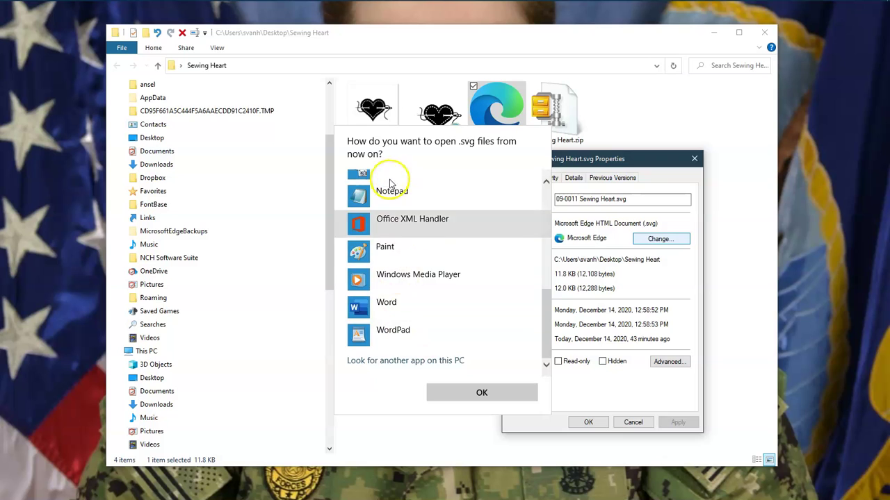
pyautogui.scroll(5, 384, 250)
pyautogui.scroll(4, 381, 259)
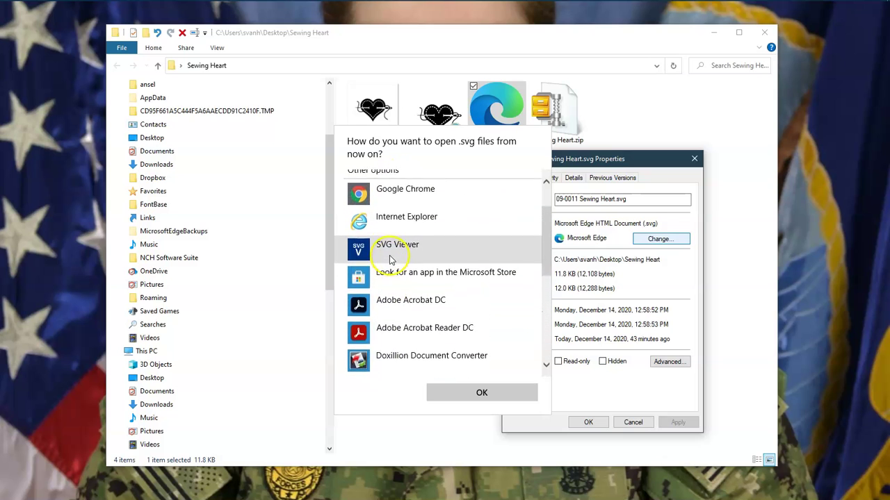
pyautogui.scroll(-5, 406, 263)
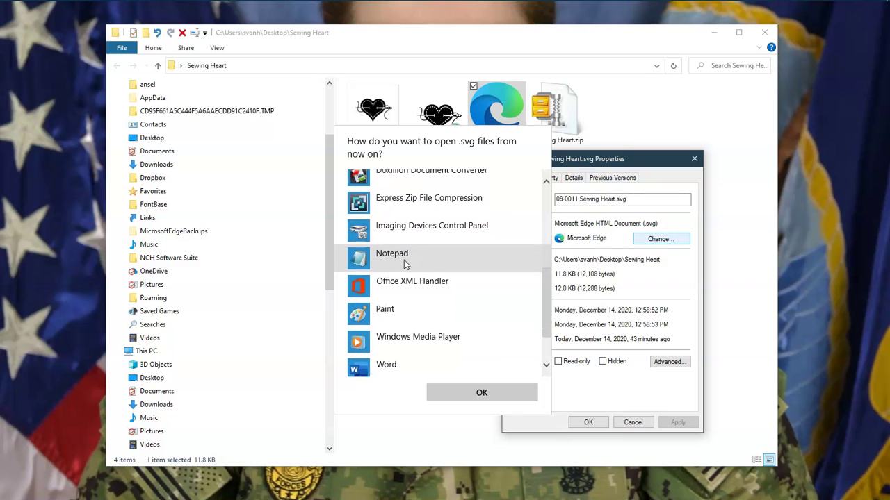
pyautogui.scroll(1, 405, 265)
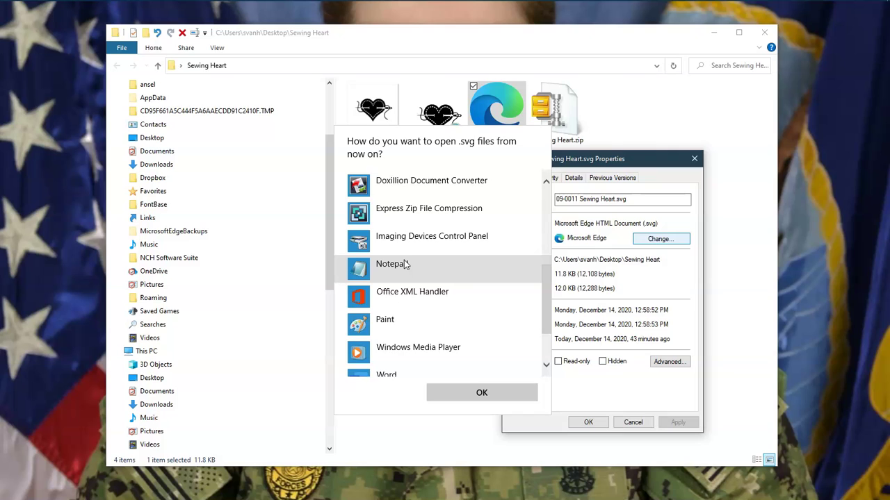
pyautogui.click(398, 213)
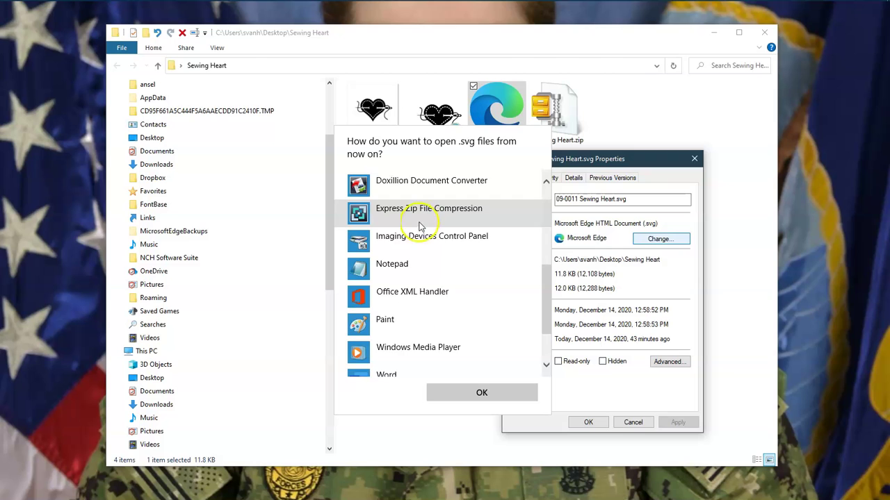
pyautogui.scroll(-3, 417, 229)
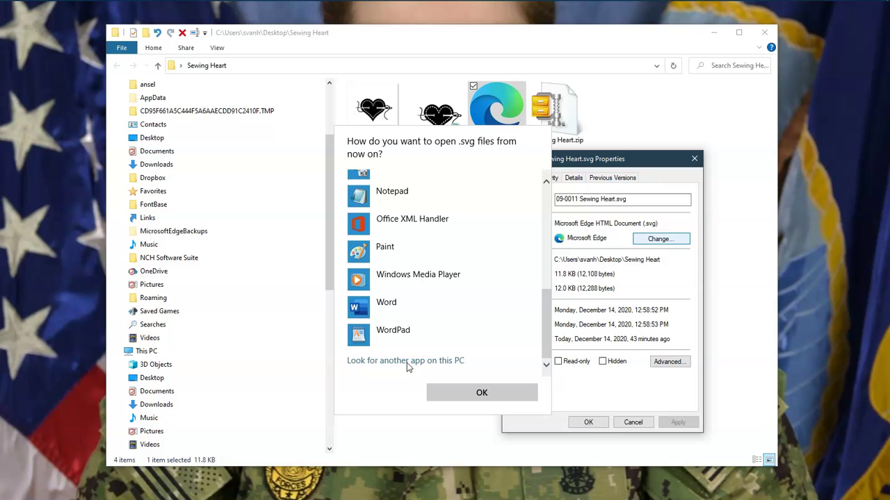
# Set Silhouette Studio.exe from Program Files\Silhouette America\Silhouette Studio as the .svg opener and apply
pyautogui.click(408, 362)
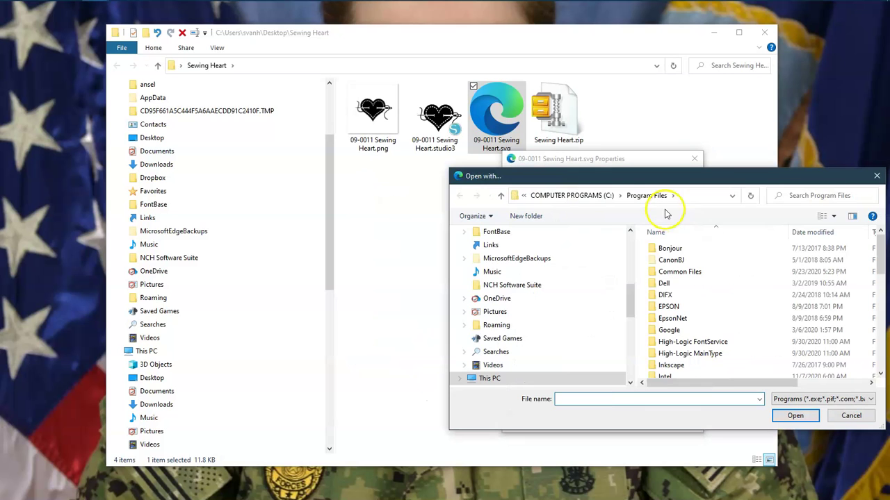
pyautogui.moveTo(762, 176); pyautogui.dragTo(496, 142)
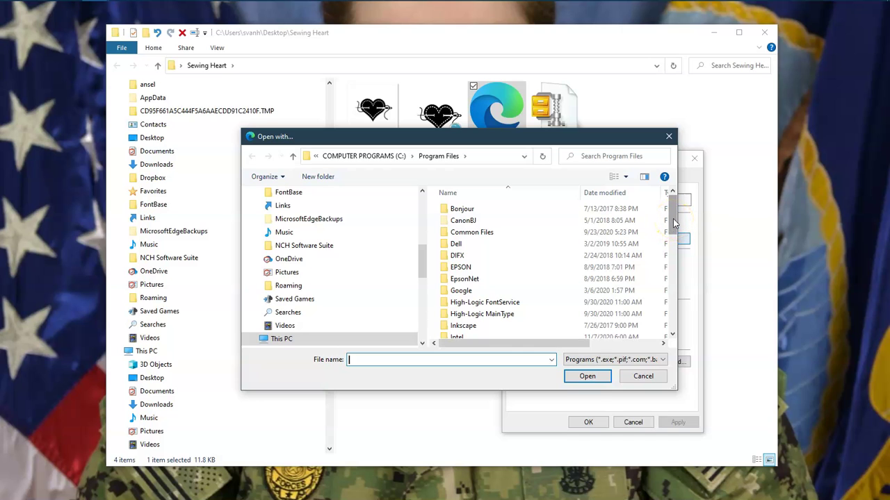
pyautogui.moveTo(673, 222); pyautogui.dragTo(668, 271)
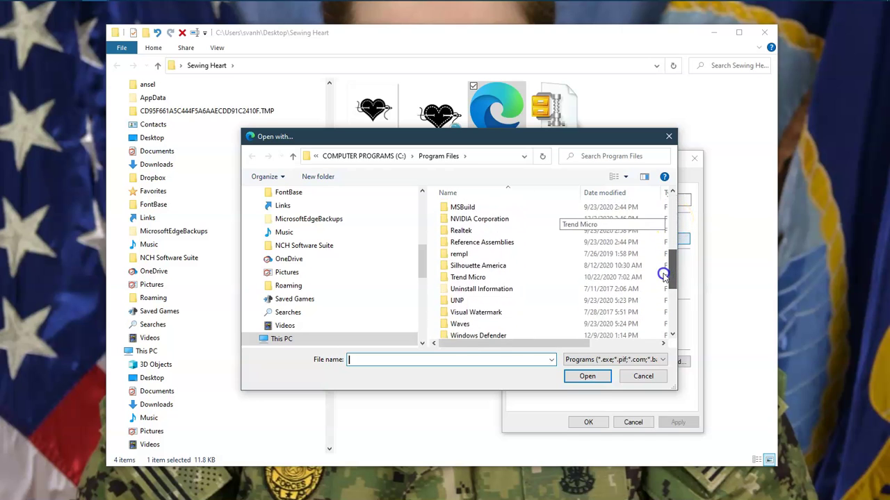
pyautogui.doubleClick(448, 270)
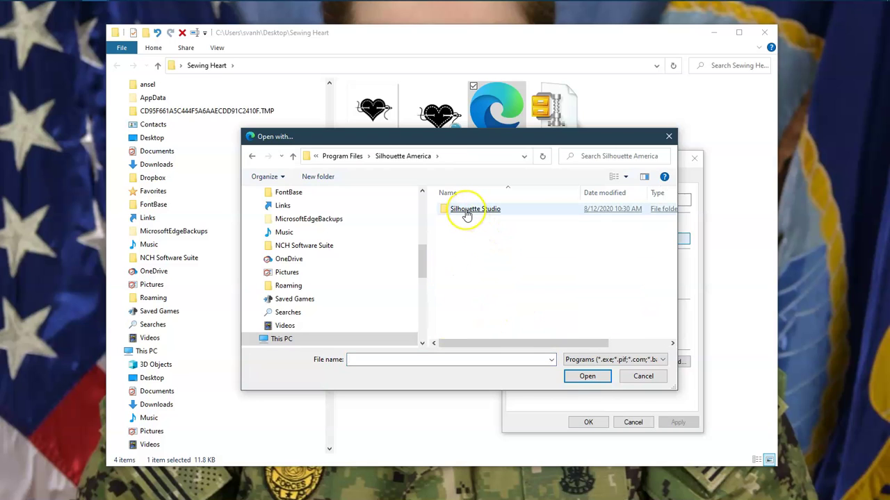
pyautogui.doubleClick(467, 216)
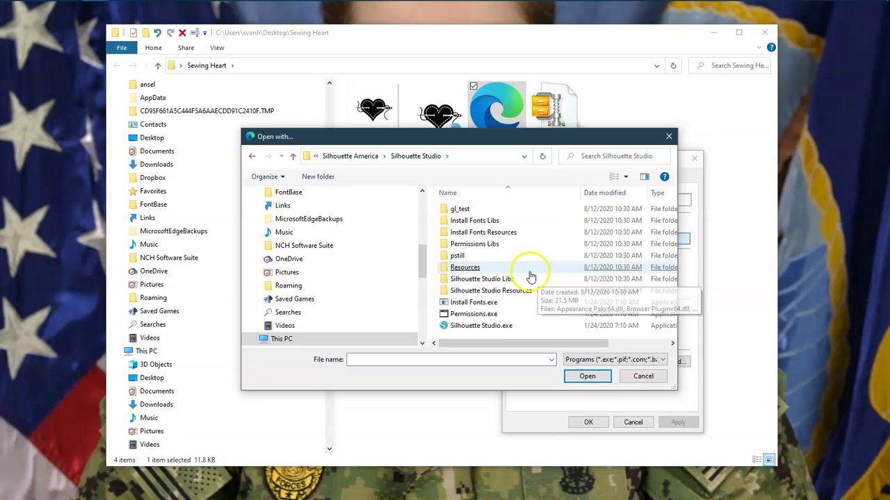
pyautogui.hscroll(1, 521, 292)
pyautogui.hscroll(-2, 518, 313)
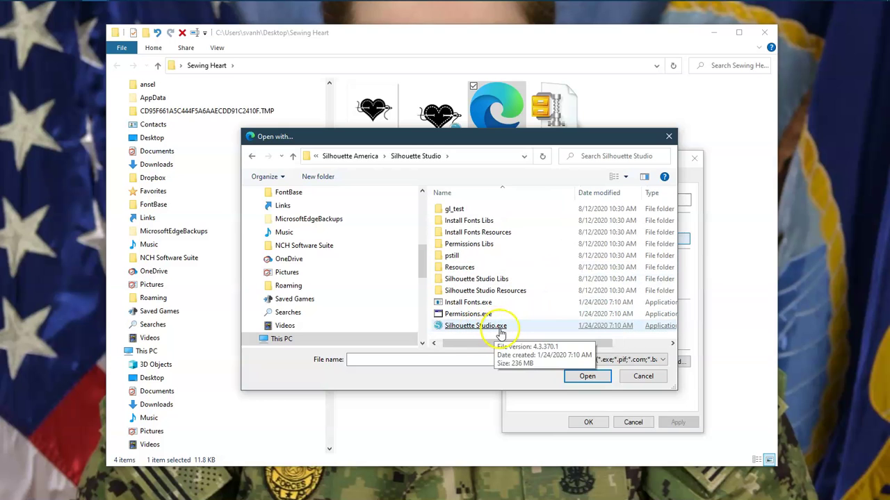
pyautogui.doubleClick(466, 326)
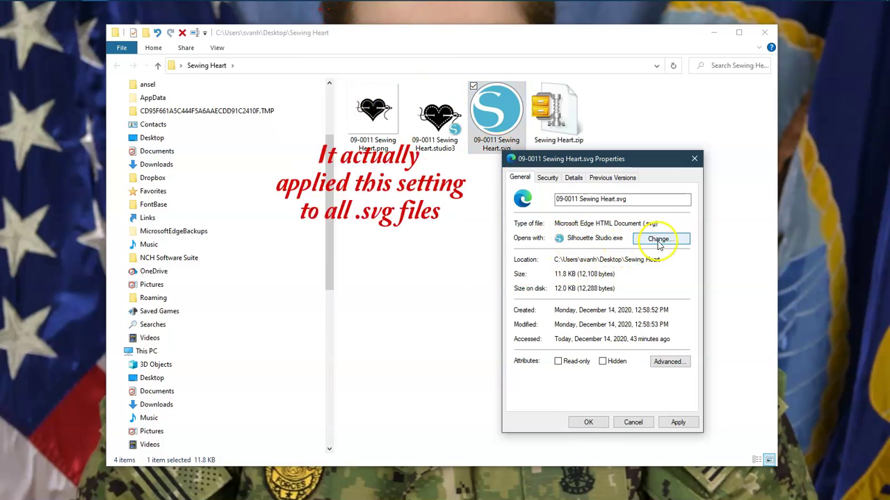
pyautogui.click(678, 422)
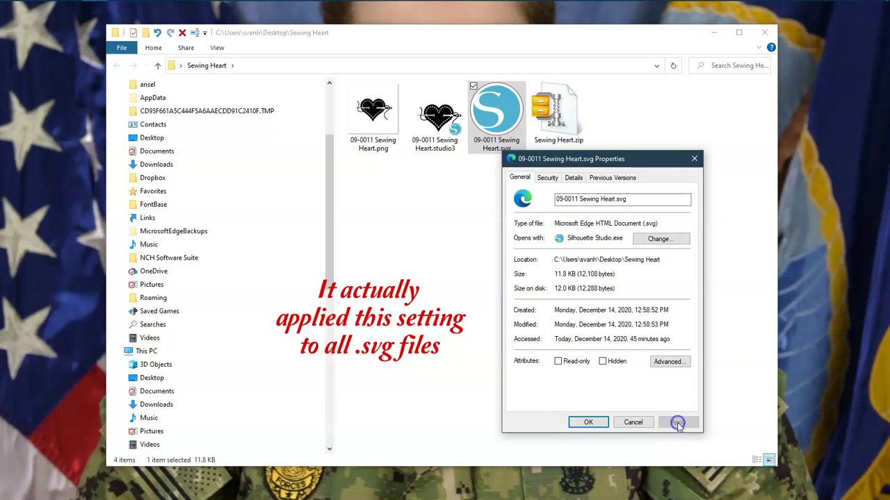
pyautogui.click(588, 423)
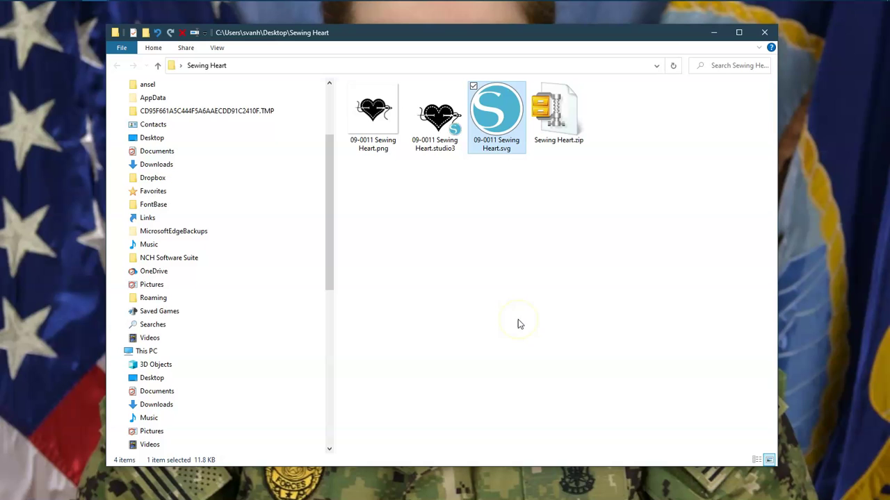
# Close the current Silhouette Studio design without saving changes
pyautogui.moveTo(264, 7)
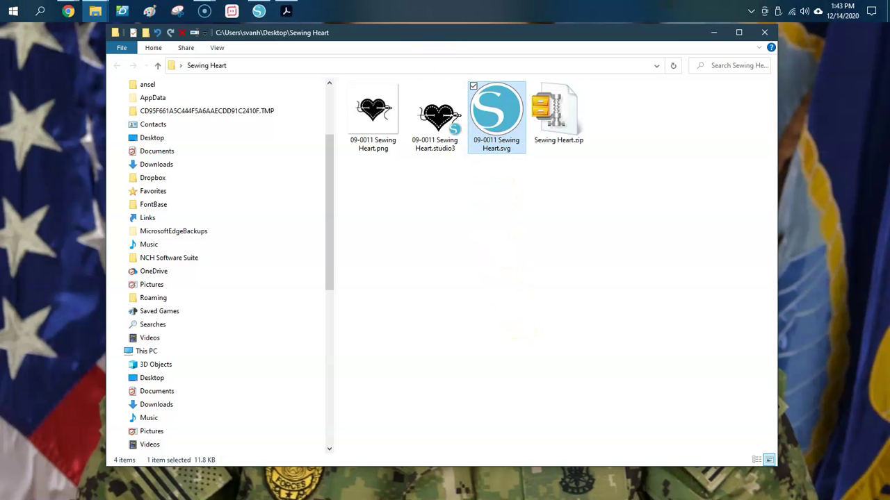
pyautogui.click(260, 12)
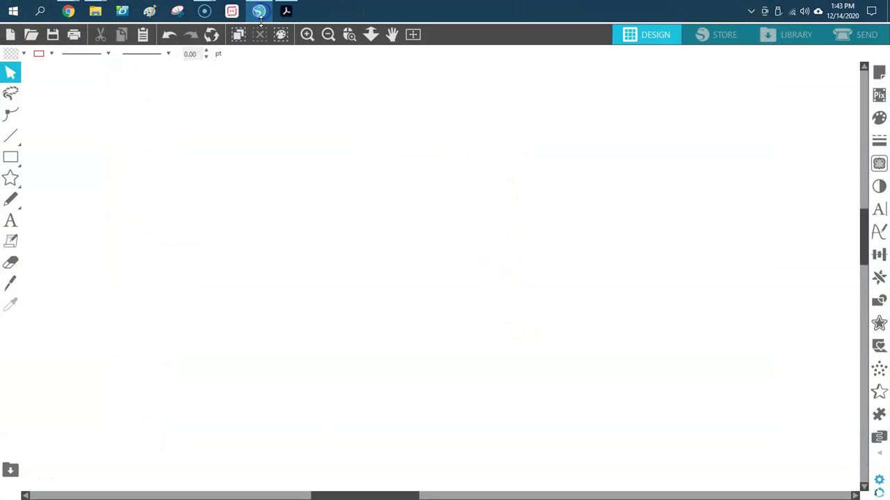
pyautogui.click(874, 7)
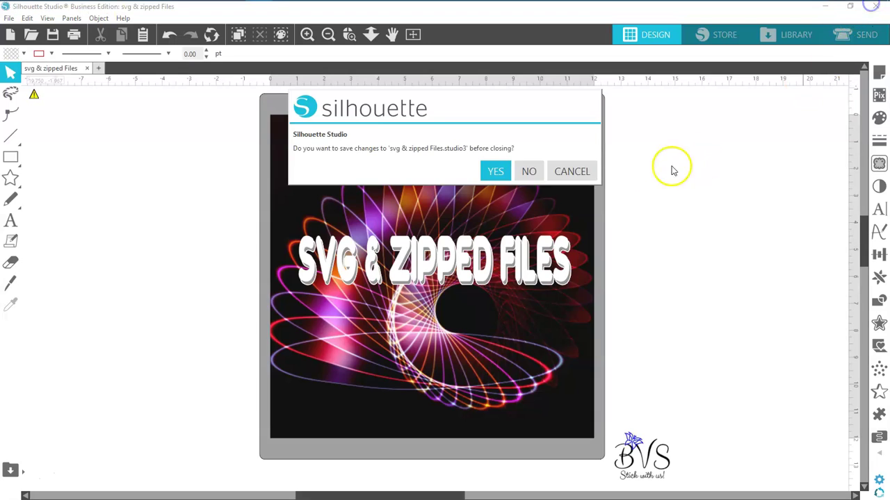
pyautogui.click(526, 173)
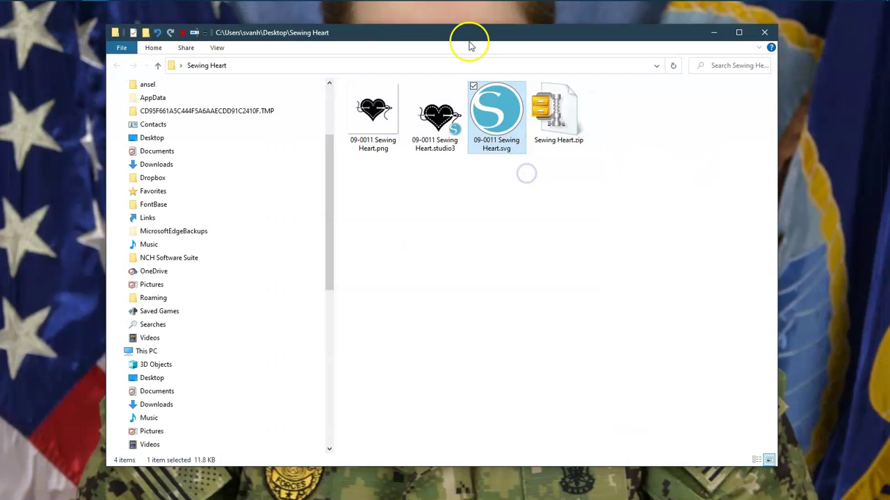
# Open 09-0011 Sewing Heart.svg in Silhouette Studio and move File Explorer aside
pyautogui.doubleClick(496, 136)
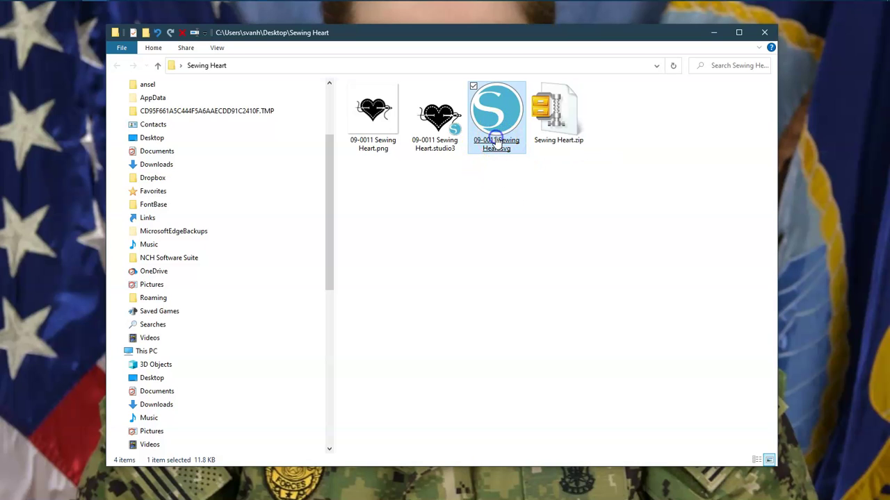
pyautogui.click(510, 203)
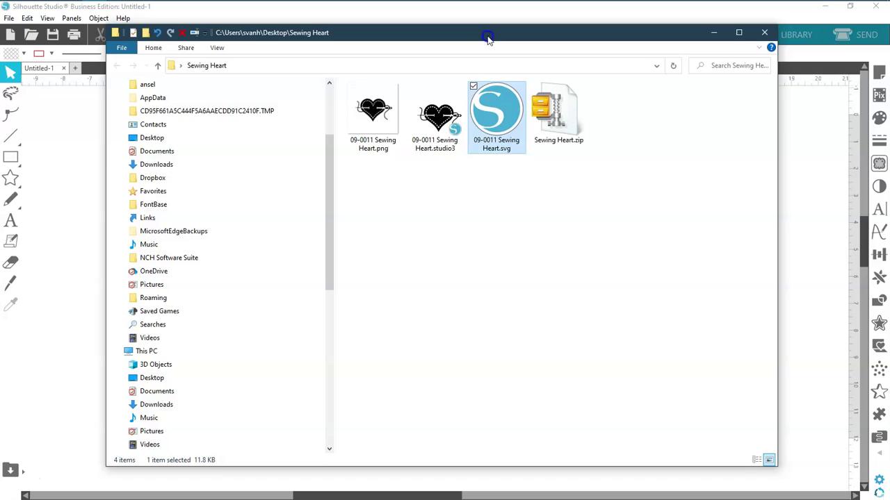
pyautogui.moveTo(488, 39); pyautogui.dragTo(889, 59)
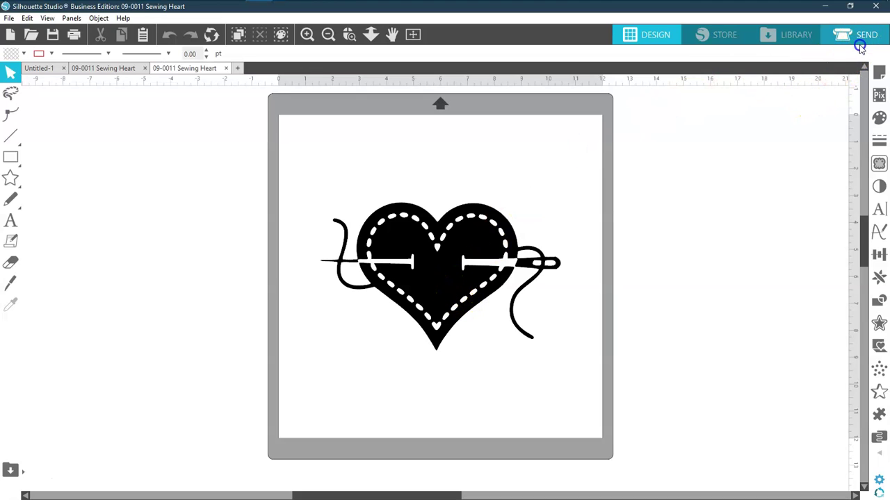
# Select the heart, check its red cut lines under SEND, then return to DESIGN
pyautogui.click(862, 40)
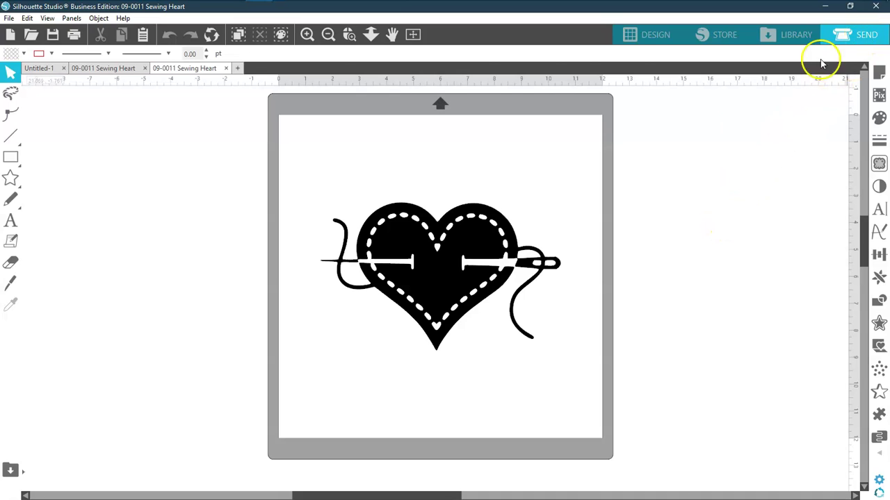
pyautogui.click(511, 246)
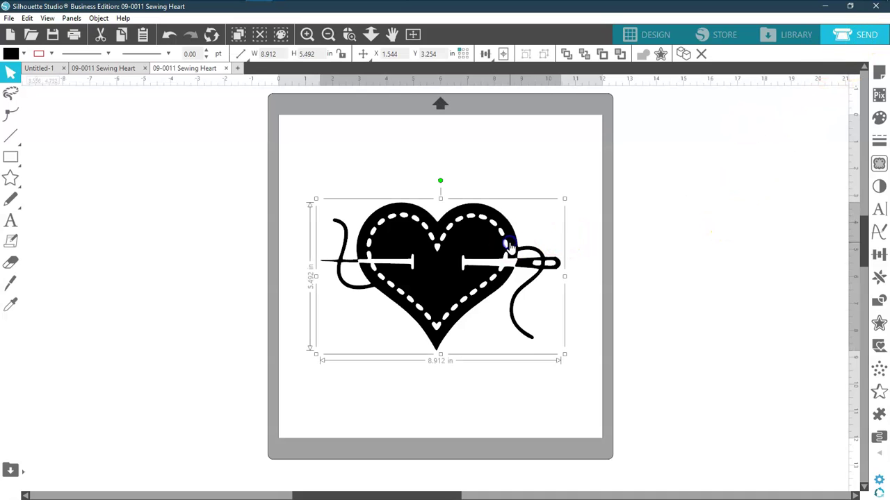
pyautogui.click(862, 36)
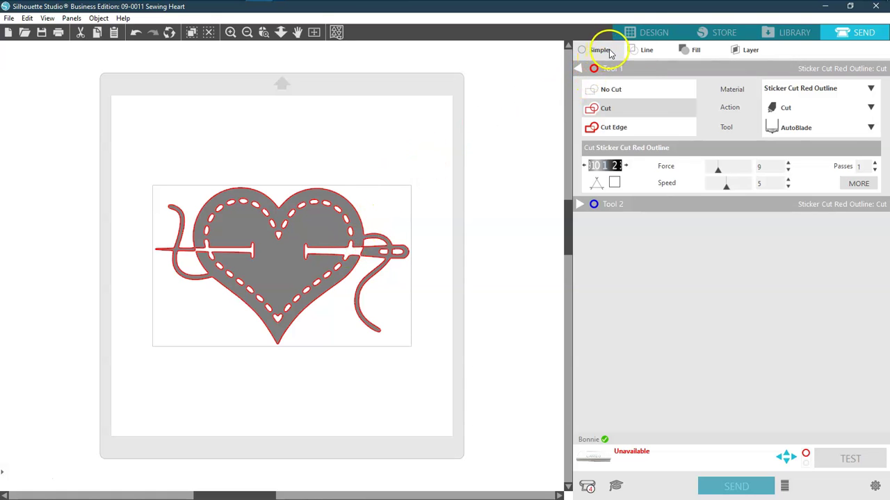
pyautogui.click(653, 32)
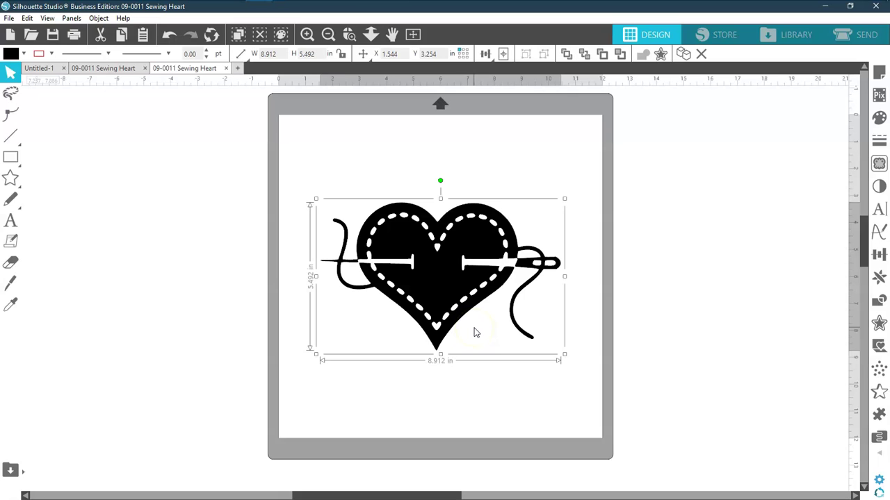
# Drag the Sewing Heart SVG from Explorer onto a new Untitled-2 document, then minimize Explorer
pyautogui.click(237, 68)
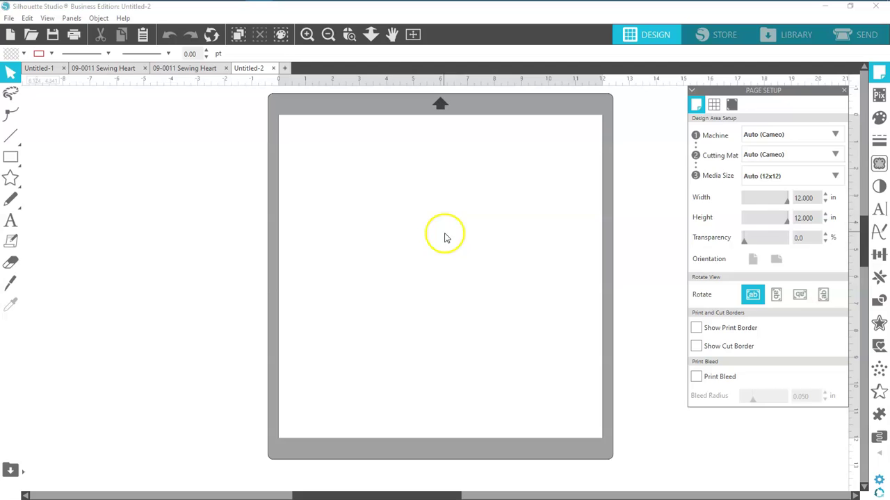
pyautogui.click(843, 91)
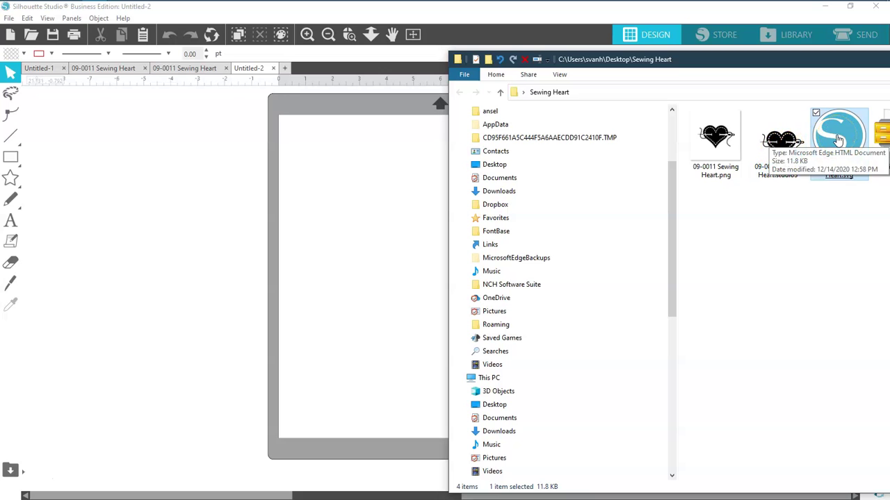
pyautogui.moveTo(839, 141); pyautogui.dragTo(430, 223)
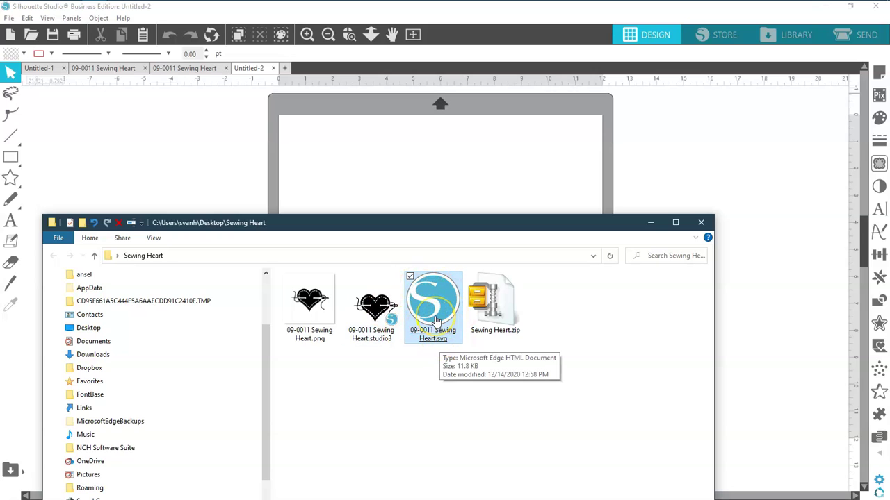
pyautogui.moveTo(436, 313); pyautogui.dragTo(726, 129)
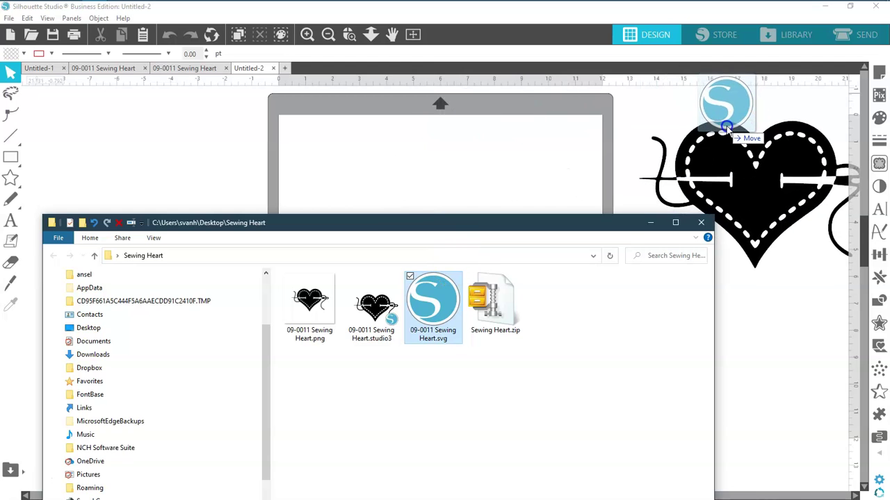
pyautogui.moveTo(726, 128); pyautogui.dragTo(460, 121)
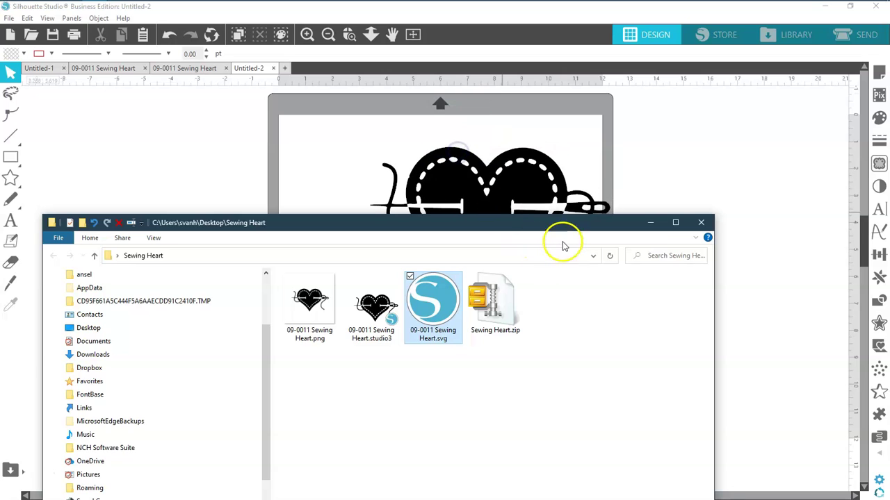
pyautogui.moveTo(553, 228); pyautogui.dragTo(478, 294)
pyautogui.click(634, 252)
# Centre the heart on the mat, verify its cut lines, and bring the SVG & Zipped Files folder into view
pyautogui.click(441, 258)
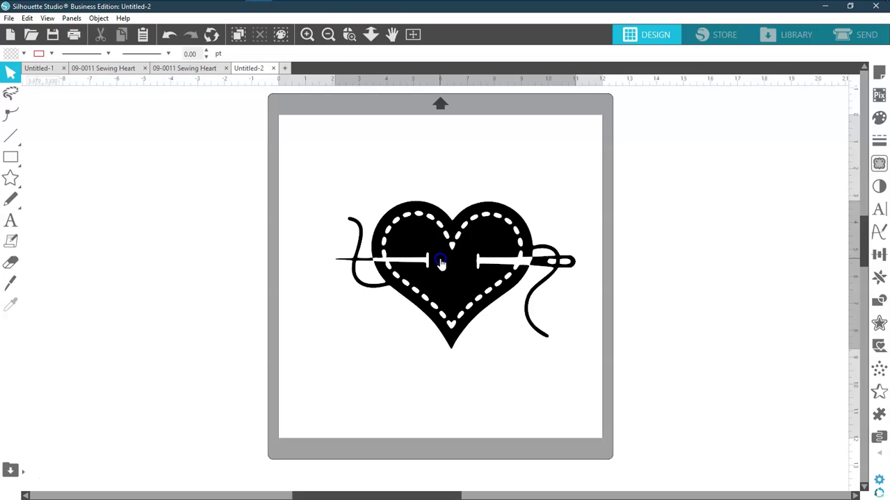
pyautogui.click(866, 37)
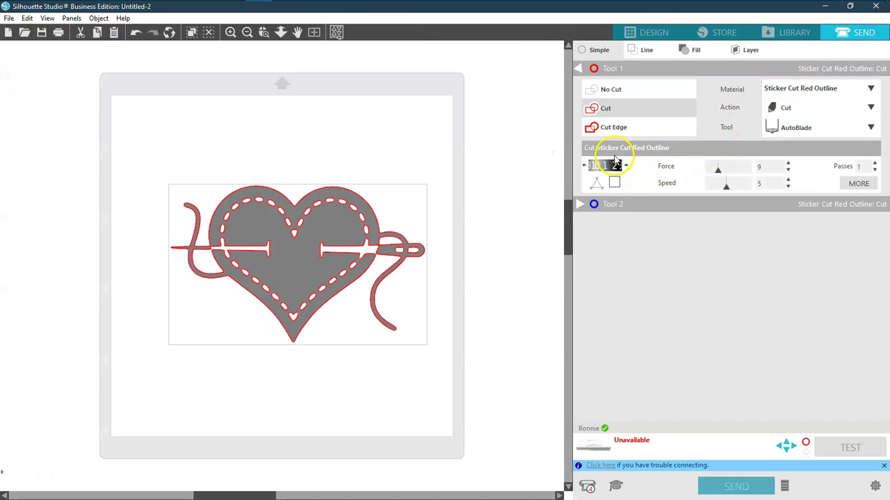
pyautogui.click(655, 32)
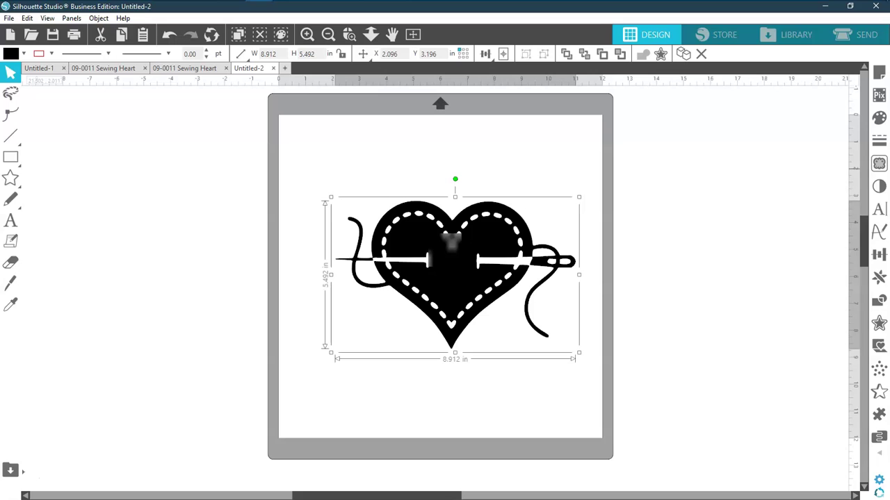
pyautogui.moveTo(889, 0); pyautogui.dragTo(490, 154)
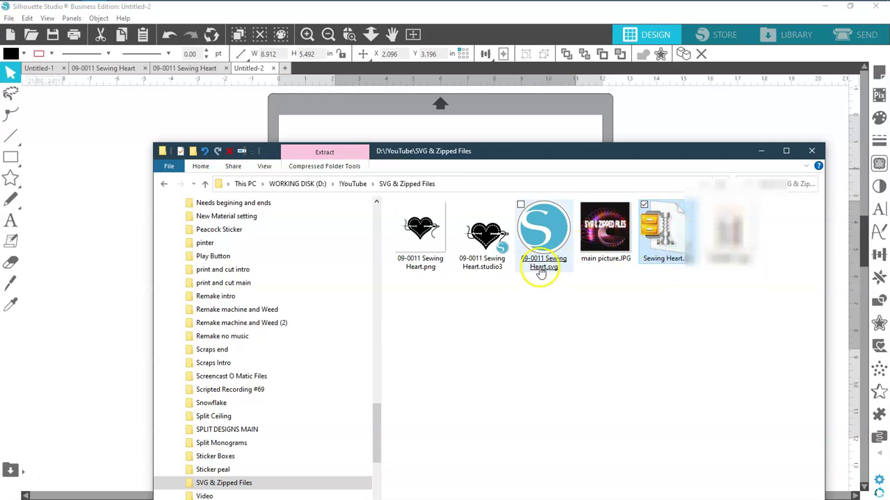
# Create a new Untitled-3 document and drag the sewing heart PNG onto its mat
pyautogui.moveTo(541, 273); pyautogui.dragTo(568, 138)
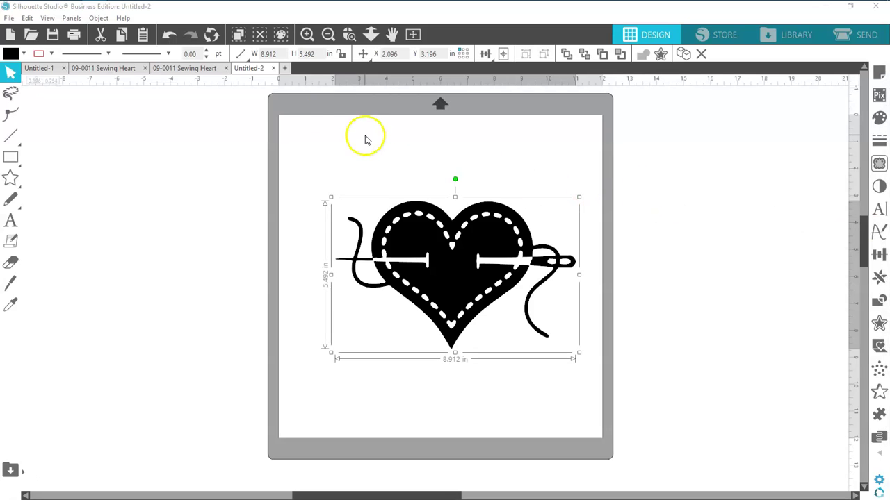
pyautogui.click(285, 69)
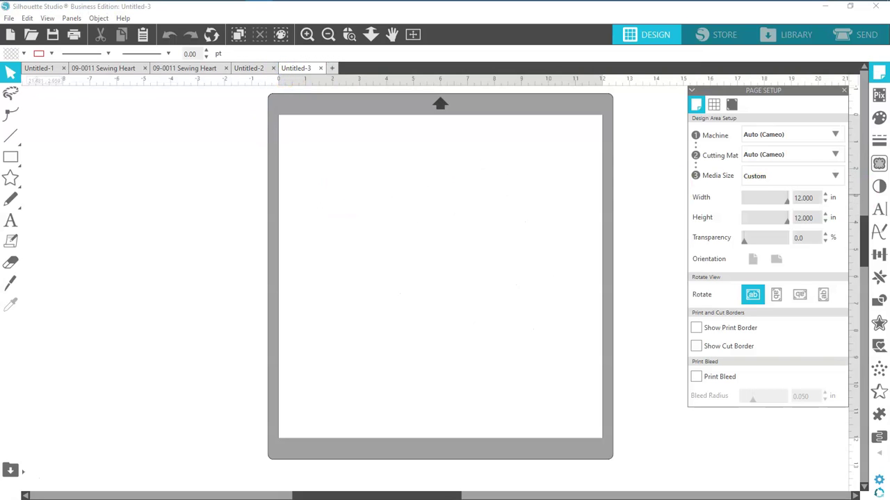
pyautogui.moveTo(889, 97); pyautogui.dragTo(472, 215)
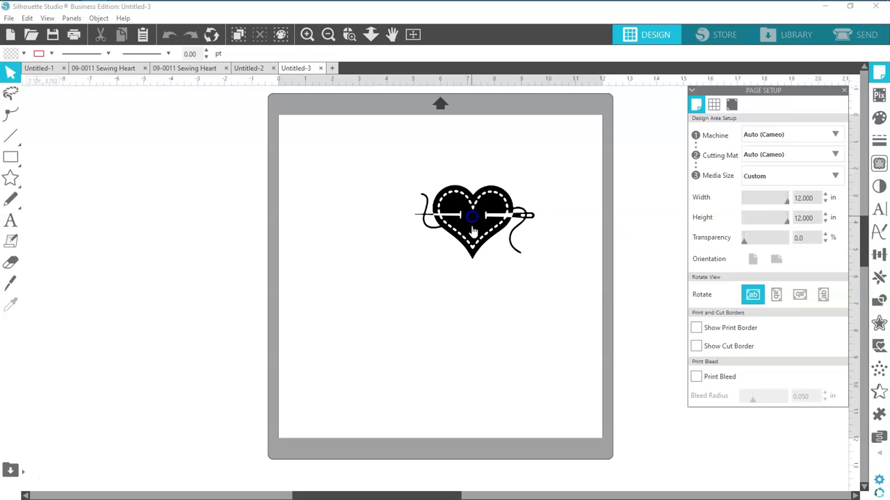
# Enlarge the heart image to 10.071 by 10.071 inches
pyautogui.click(474, 255)
pyautogui.click(387, 307)
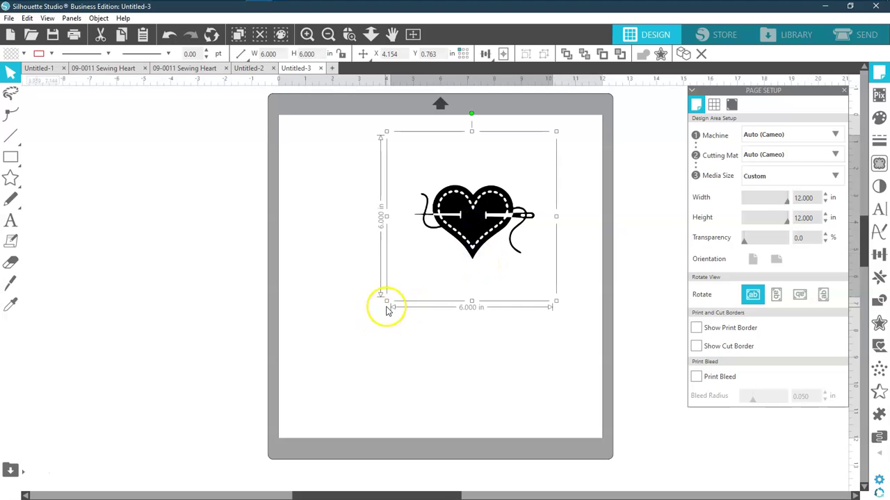
pyautogui.moveTo(387, 302); pyautogui.dragTo(276, 411)
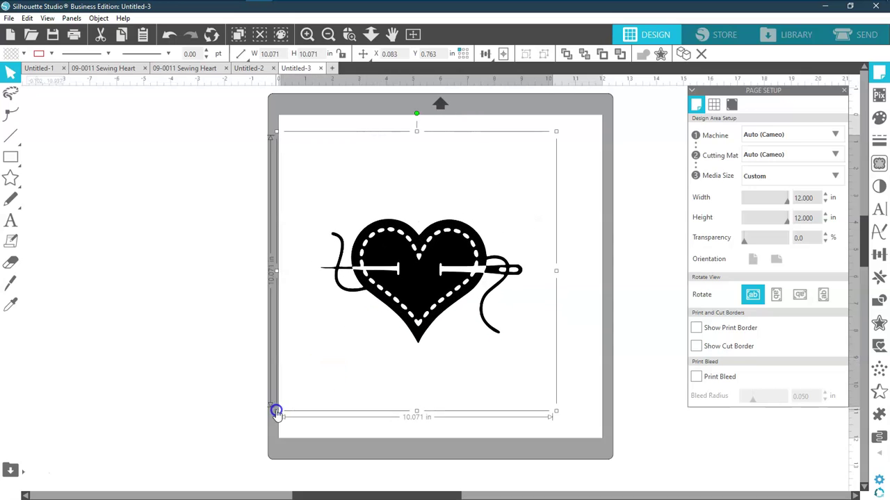
pyautogui.moveTo(403, 312); pyautogui.dragTo(448, 291)
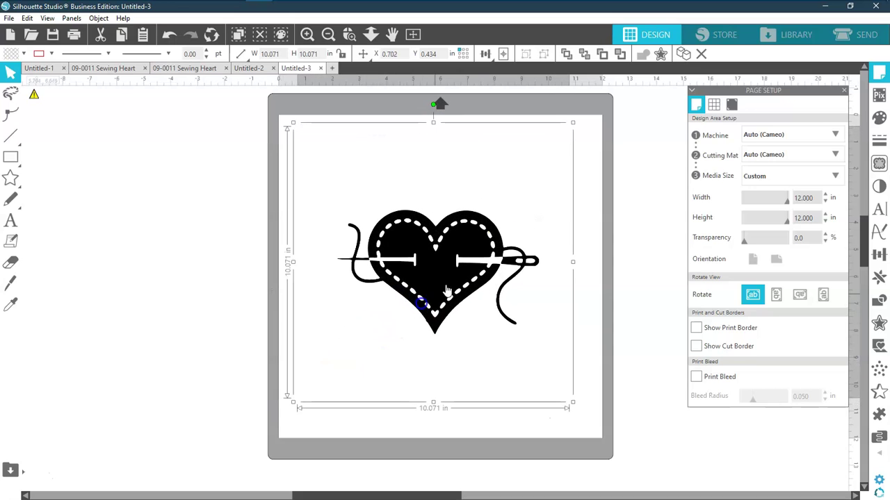
# Check the heart image for cut lines, then return to Design and close the page setup panel
pyautogui.click(866, 34)
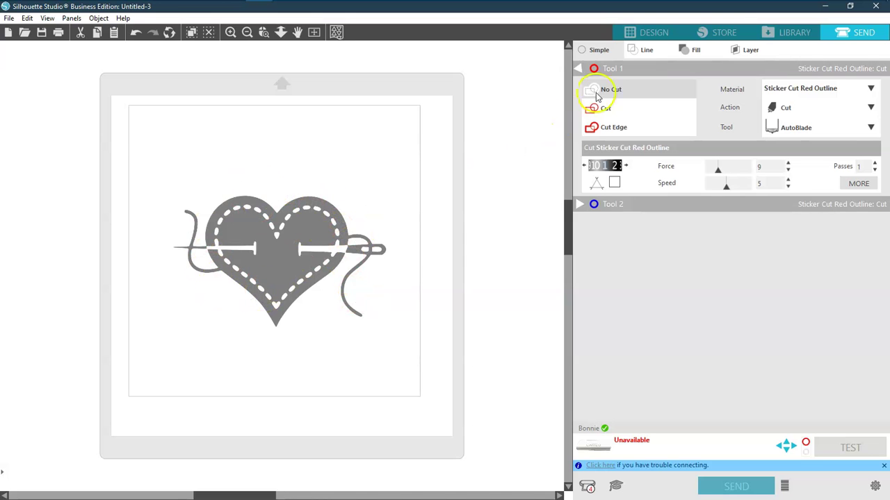
pyautogui.click(650, 32)
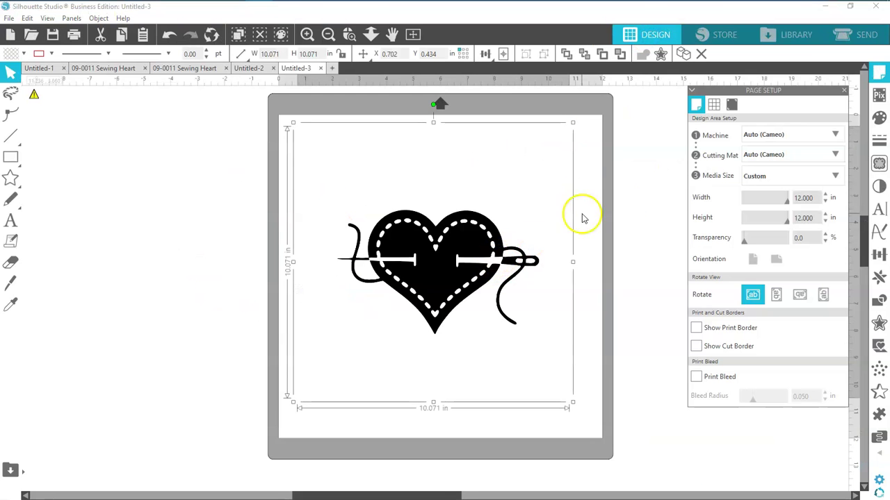
pyautogui.click(879, 164)
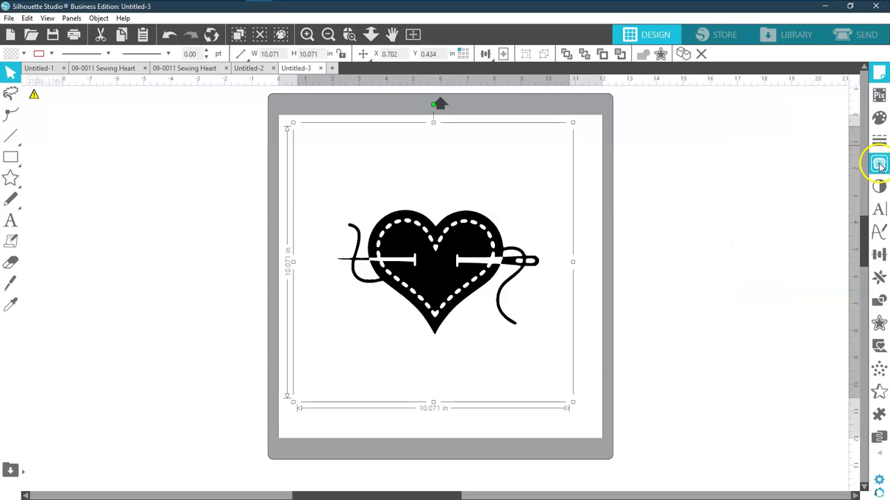
# Trace the heart image into cut lines and move the original image off the mat to the left
pyautogui.click(738, 136)
pyautogui.moveTo(554, 168)
pyautogui.mouseDown()
pyautogui.moveTo(551, 285)
pyautogui.moveTo(375, 357)
pyautogui.moveTo(312, 355)
pyautogui.mouseUp()
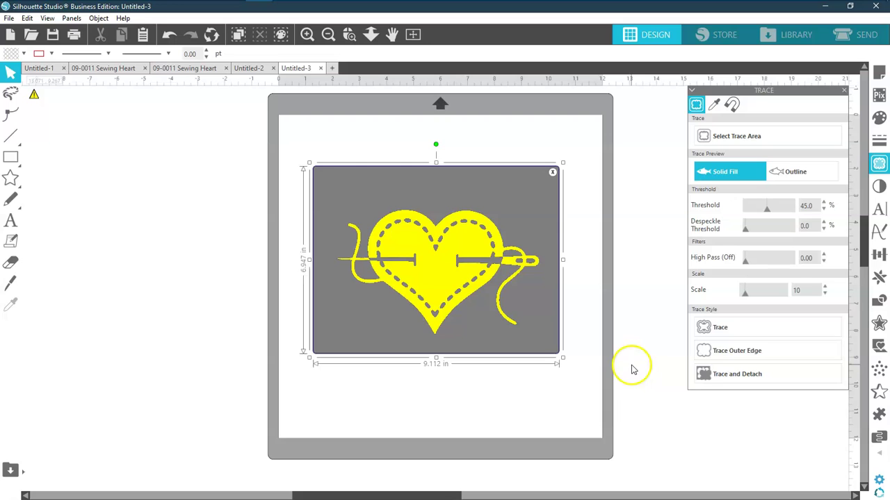
pyautogui.click(714, 328)
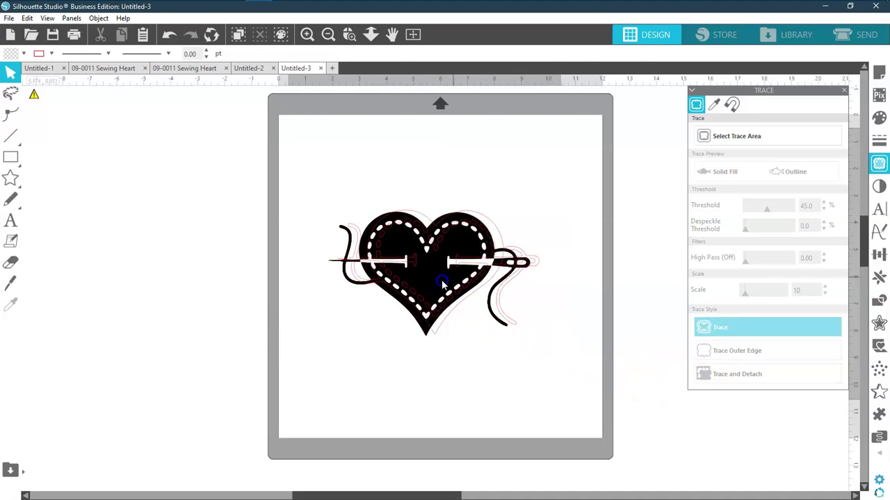
pyautogui.moveTo(442, 283); pyautogui.dragTo(161, 281)
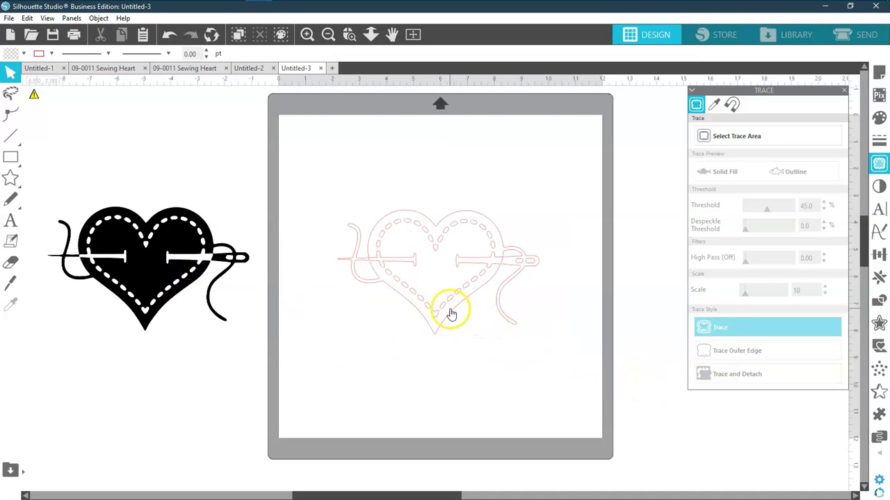
# Preview the traced heart's red cut lines, then drag the black original heart back onto the mat
pyautogui.click(861, 39)
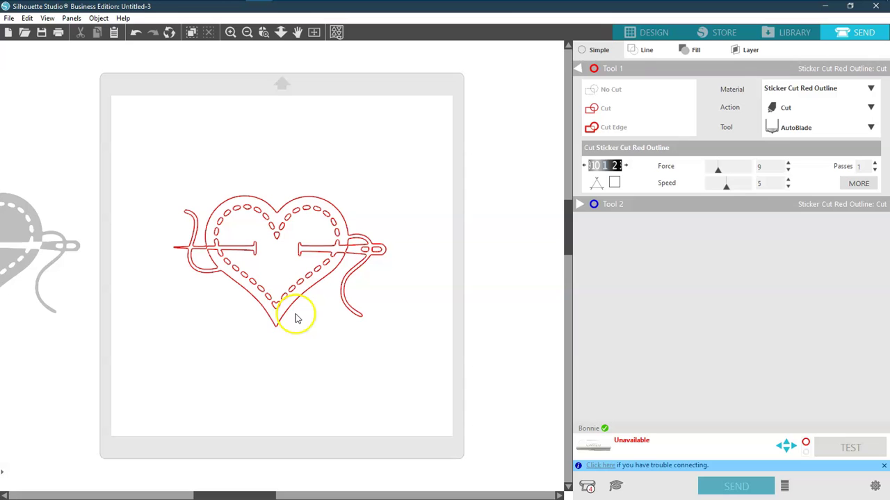
pyautogui.click(653, 32)
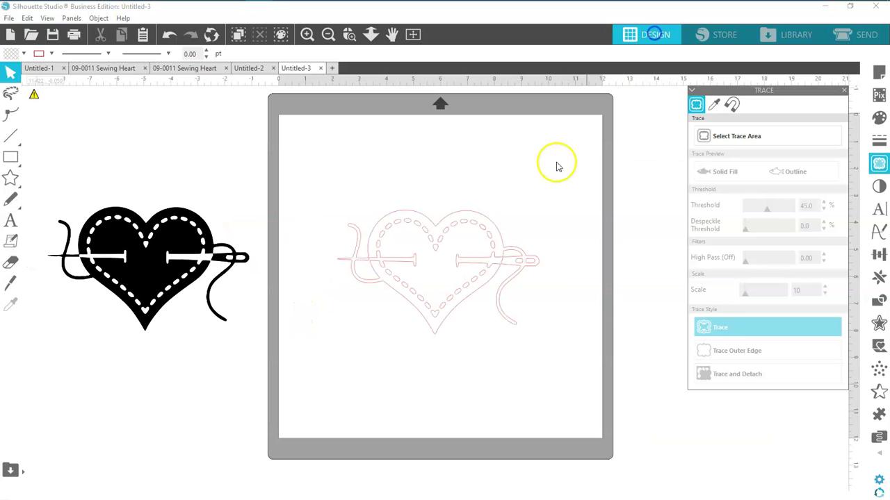
pyautogui.moveTo(236, 238)
pyautogui.mouseDown()
pyautogui.moveTo(460, 315)
pyautogui.moveTo(510, 249)
pyautogui.moveTo(487, 277)
pyautogui.mouseUp()
pyautogui.click(498, 315)
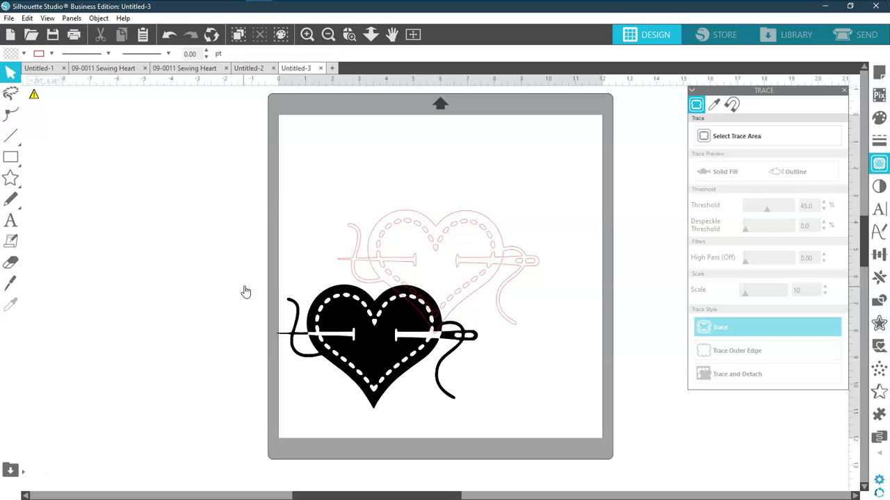
# Move the traced outline up and right, and fine-tune the black heart's position below it
pyautogui.moveTo(339, 363); pyautogui.dragTo(425, 347)
pyautogui.moveTo(486, 298); pyautogui.dragTo(526, 239)
pyautogui.moveTo(469, 308)
pyautogui.mouseDown()
pyautogui.moveTo(457, 310)
pyautogui.moveTo(464, 300)
pyautogui.mouseUp()
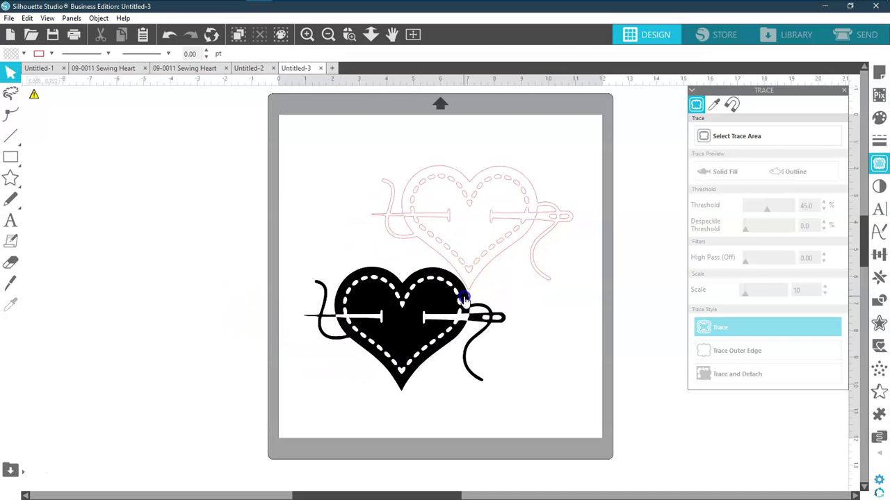
pyautogui.click(441, 375)
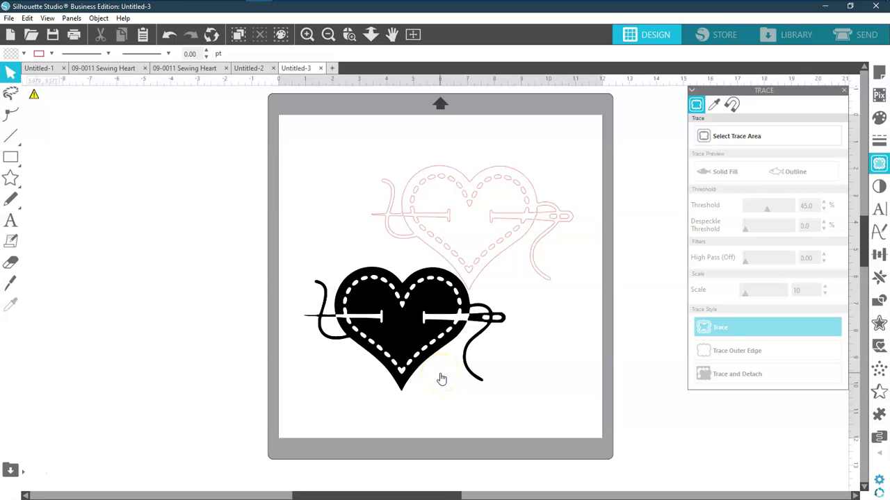